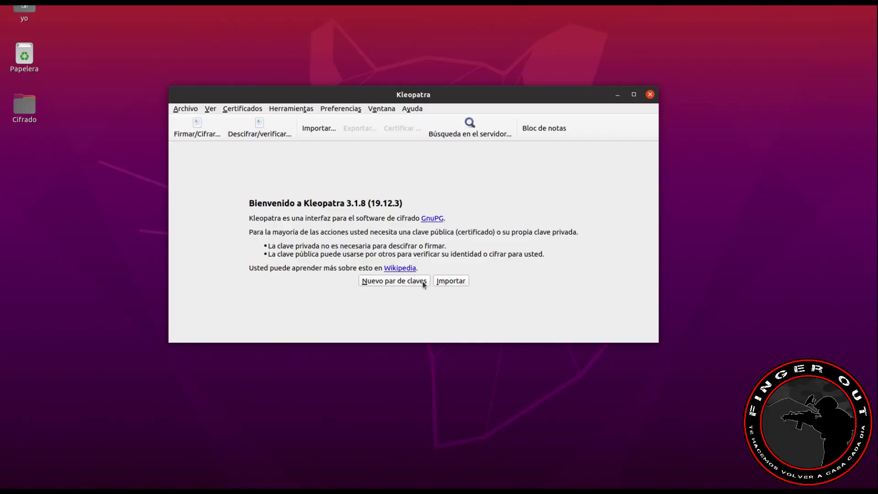
Step: Start a new key pair named Finger Out and enter its e-mail address
click(386, 283)
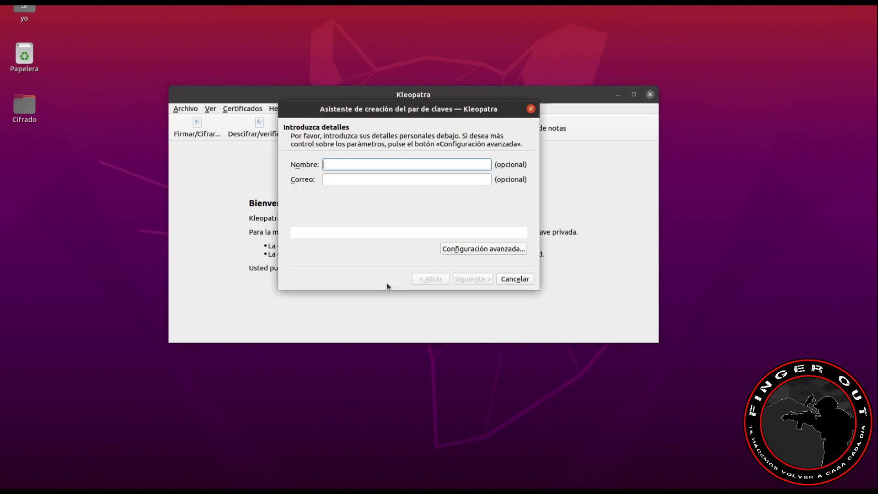
text(Finger Out)
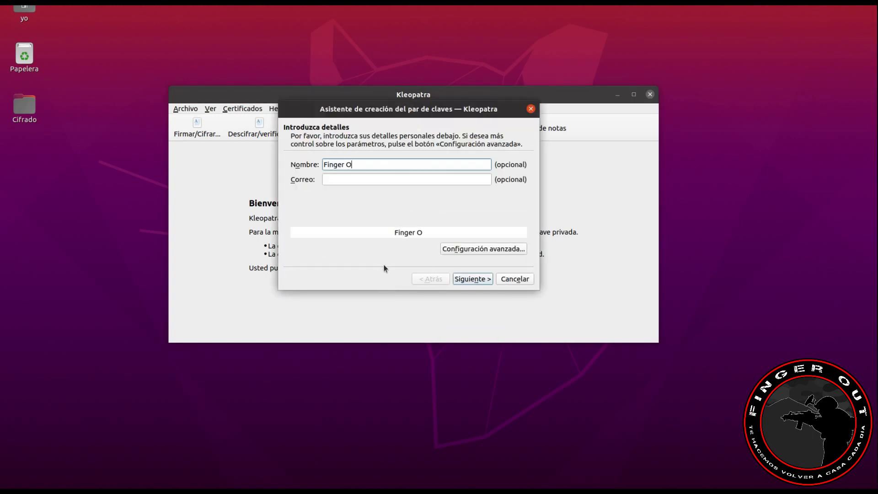
key(Tab)
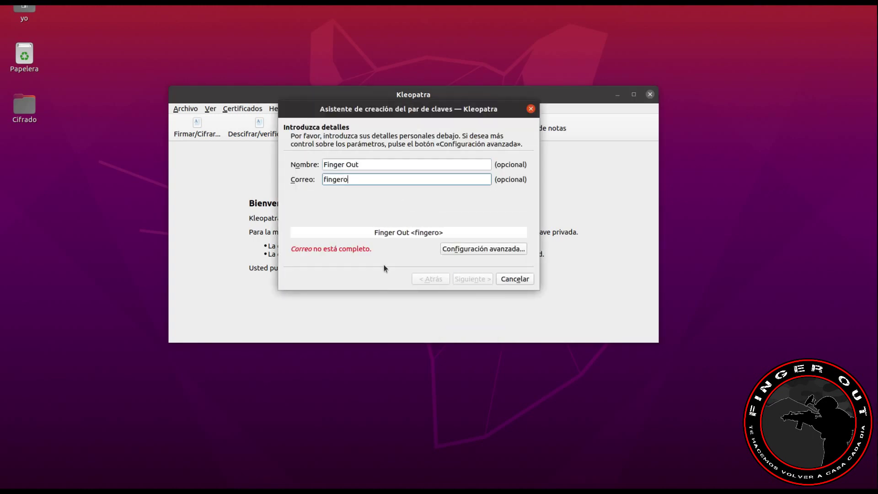
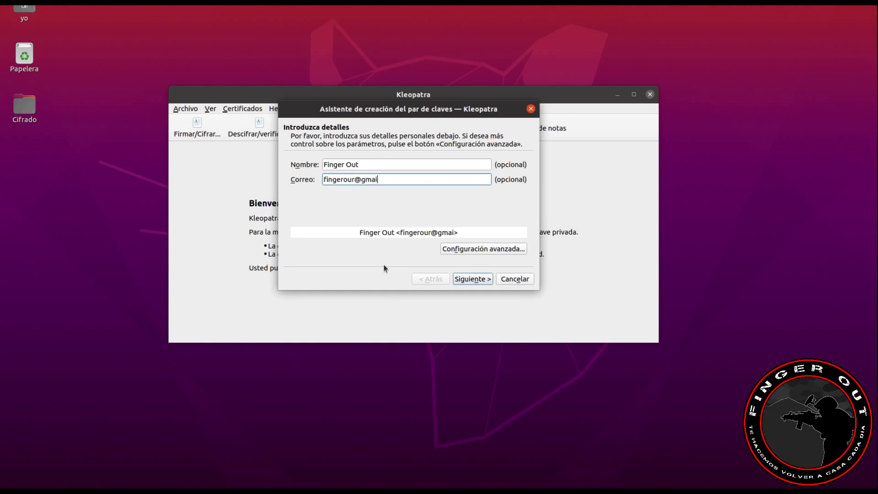
Step: Show all key details: RSA 3,072-bit, valid until 26 February 2024
click(477, 282)
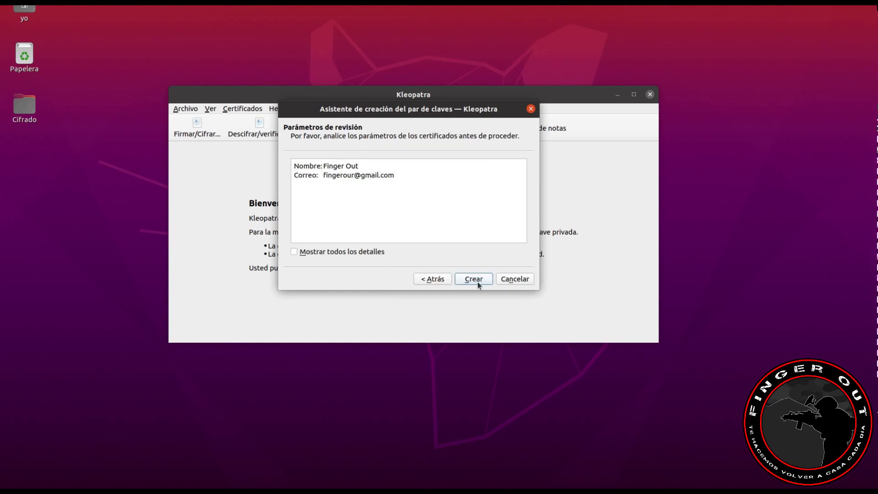
click(363, 251)
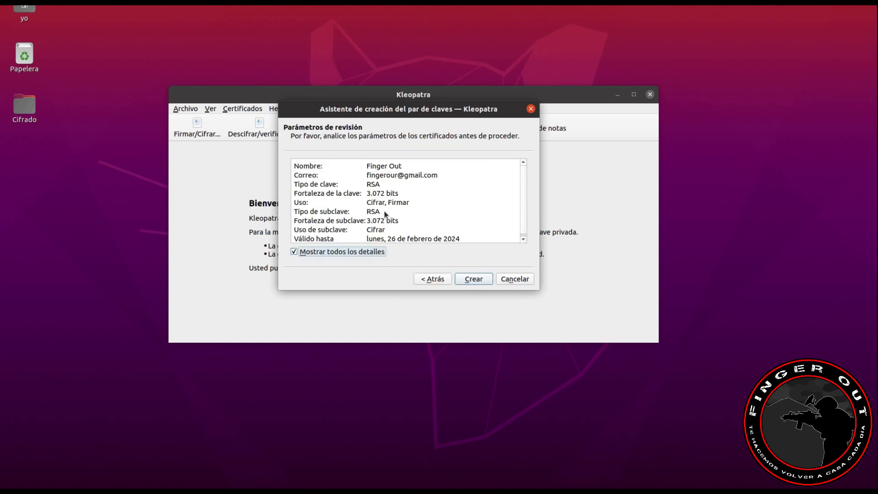
scroll(361, 212, down, 1)
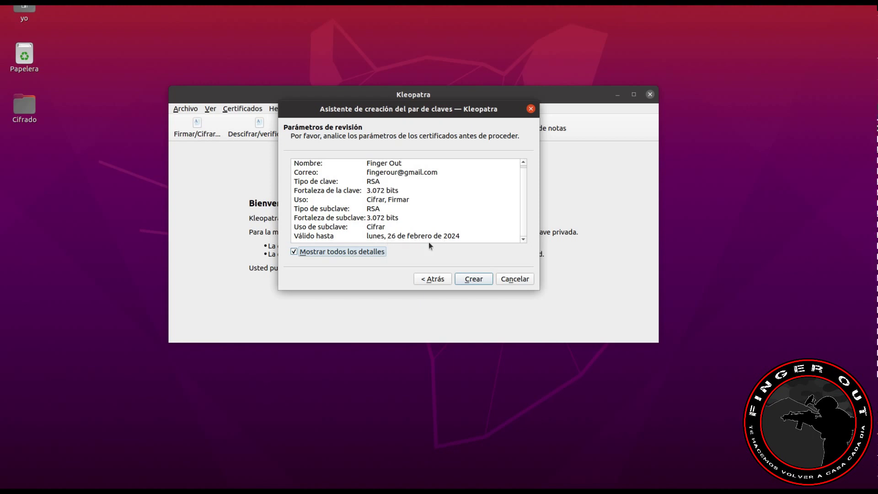
Step: Create the key with a short four-digit passphrase entered twice, accepting the weak-passphrase warning
click(469, 280)
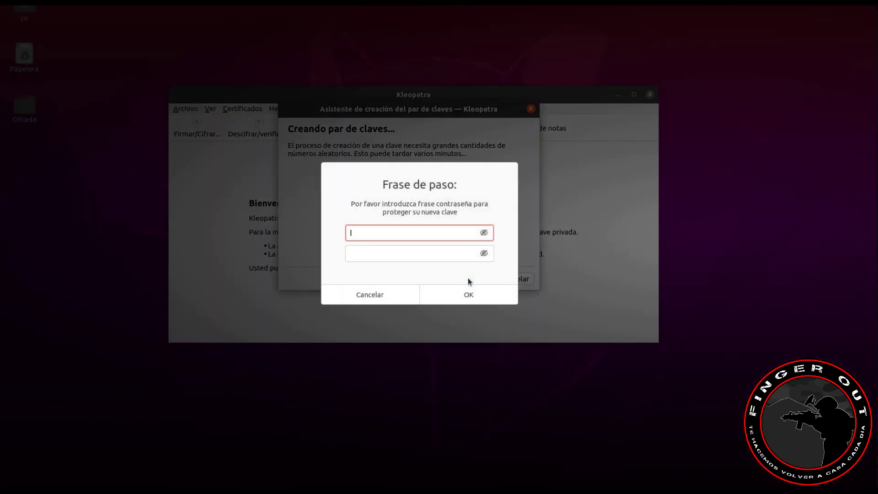
text(1234)
click(435, 255)
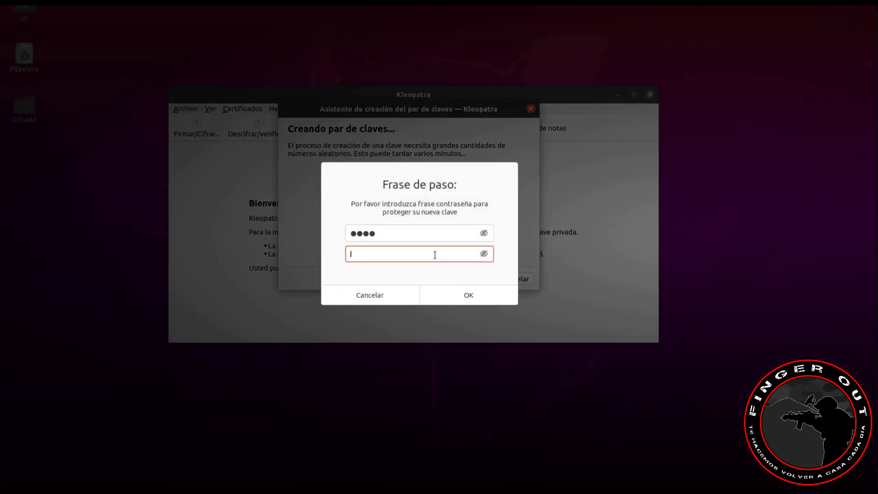
text(1234)
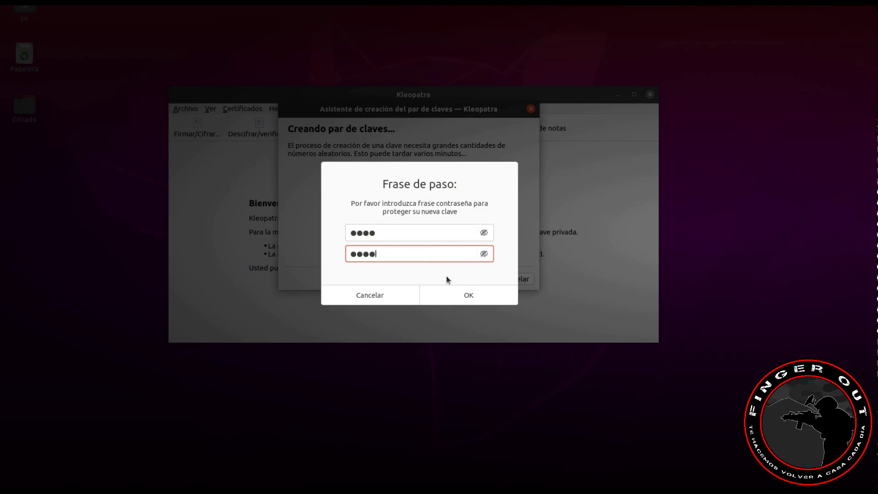
click(457, 297)
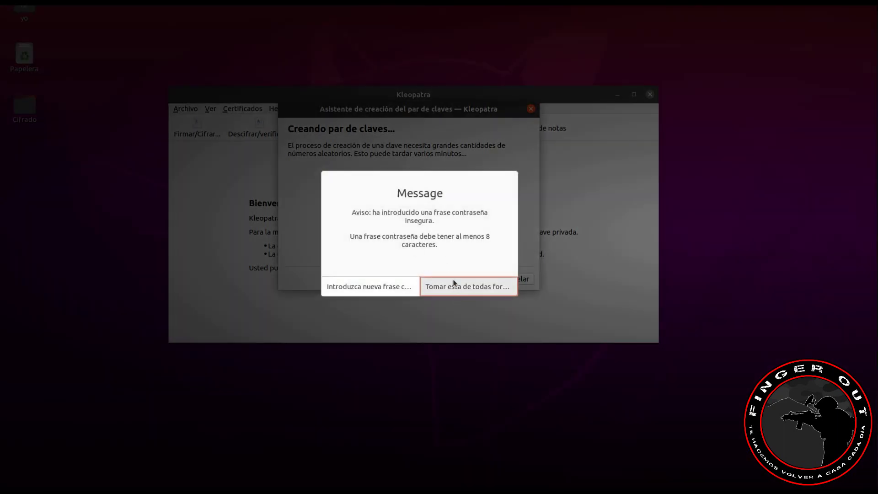
click(456, 288)
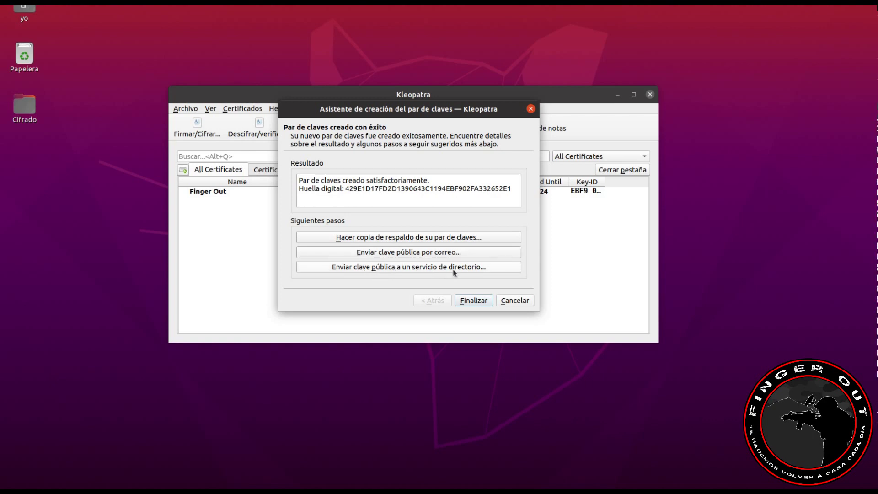
Step: Finish the key-creation wizard and select the new Finger Out certificate
click(471, 301)
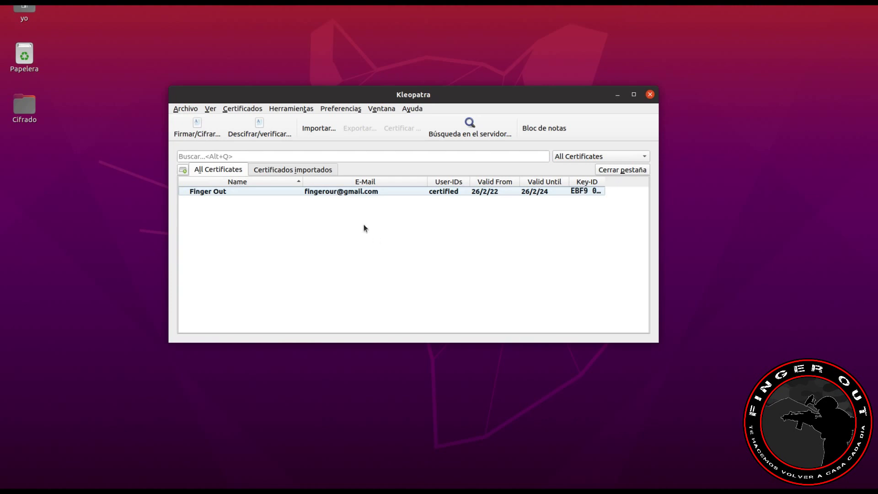
right_click(322, 191)
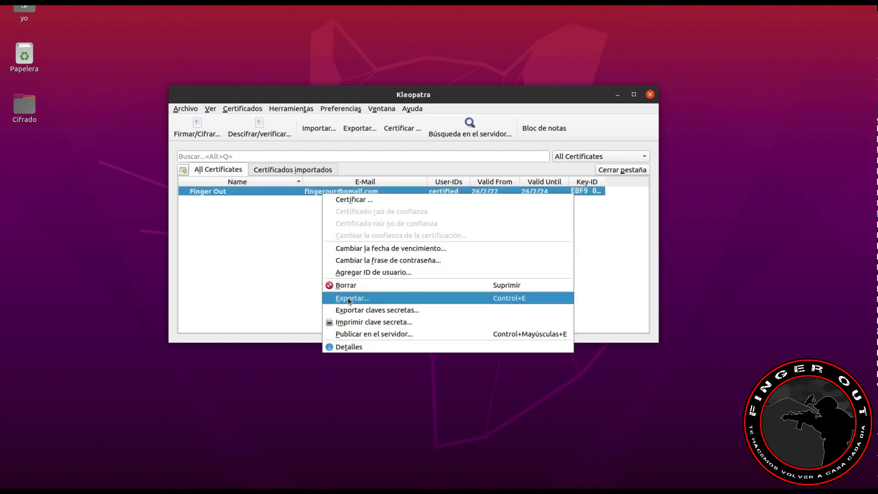
click(245, 191)
Step: Export the Finger Out public certificate into Cifrado's Llave Pública folder
click(187, 110)
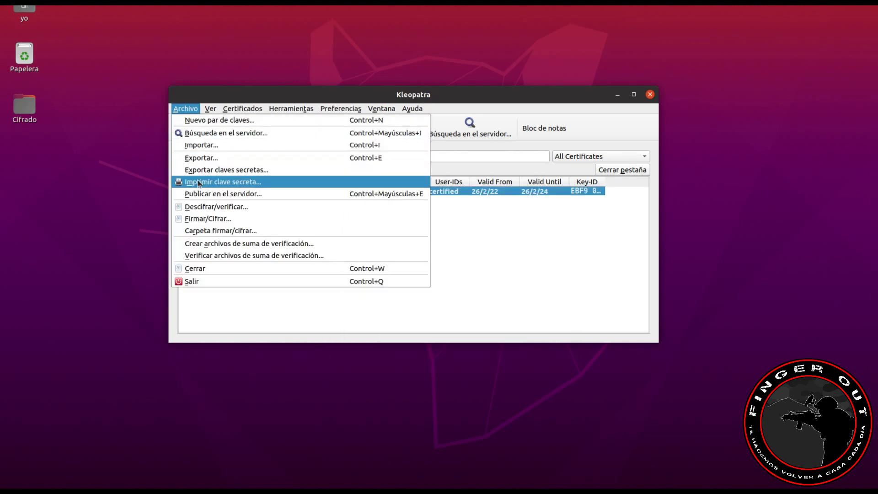
click(200, 158)
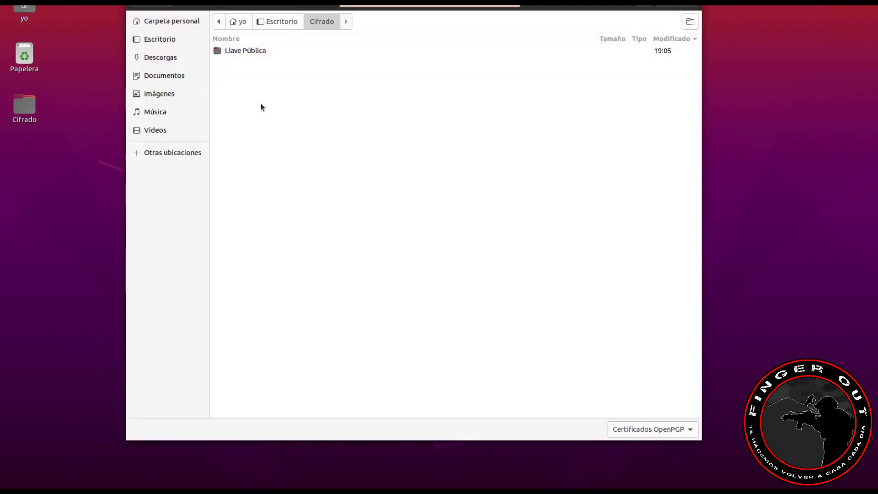
double_click(250, 51)
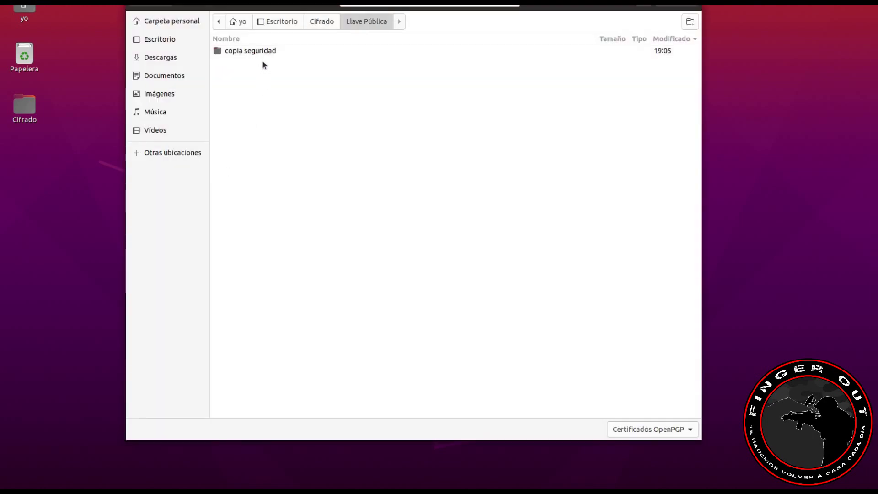
click(676, 8)
double_click(41, 109)
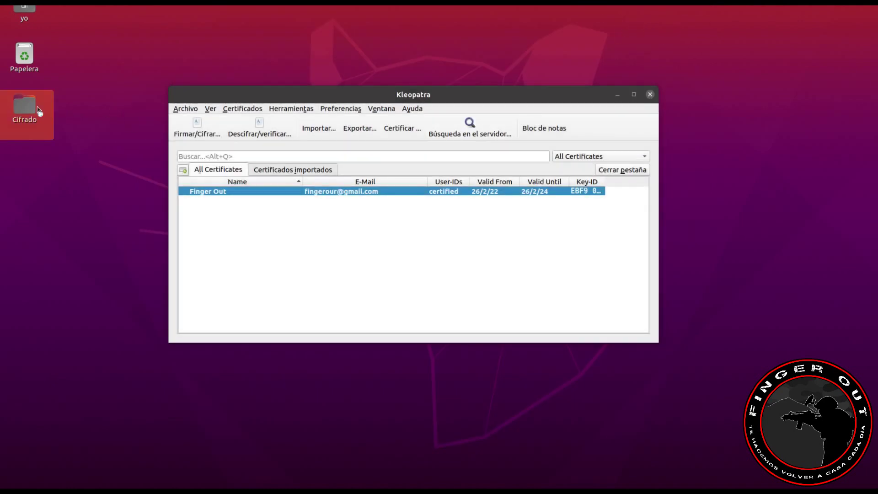
Step: Check the 2.5 kB .asc certificate in Llave Pública, then reopen Cifrado
click(142, 64)
double_click(141, 62)
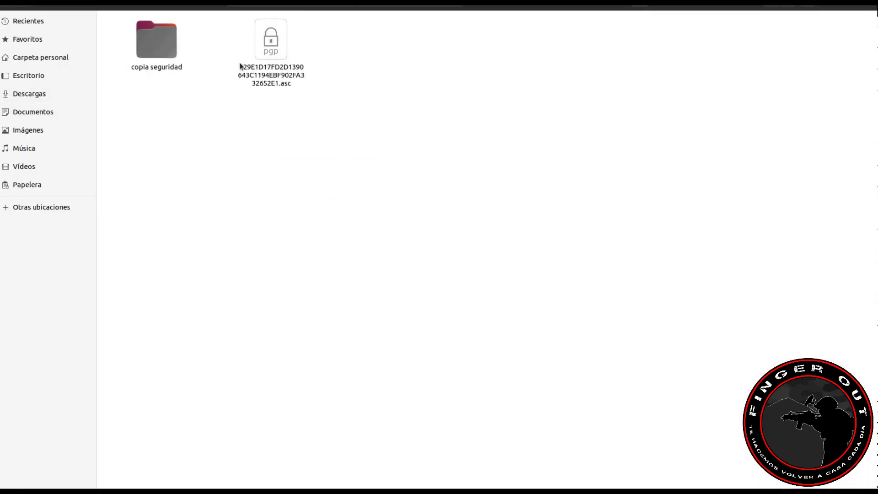
click(283, 81)
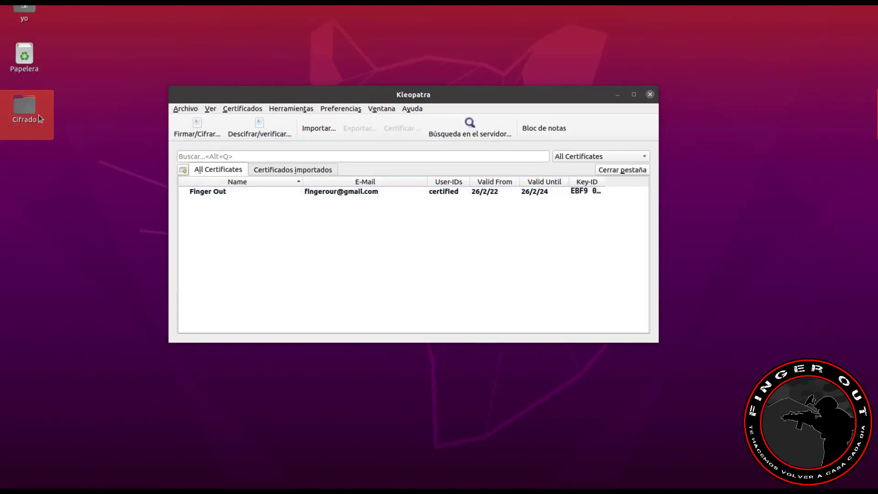
double_click(39, 114)
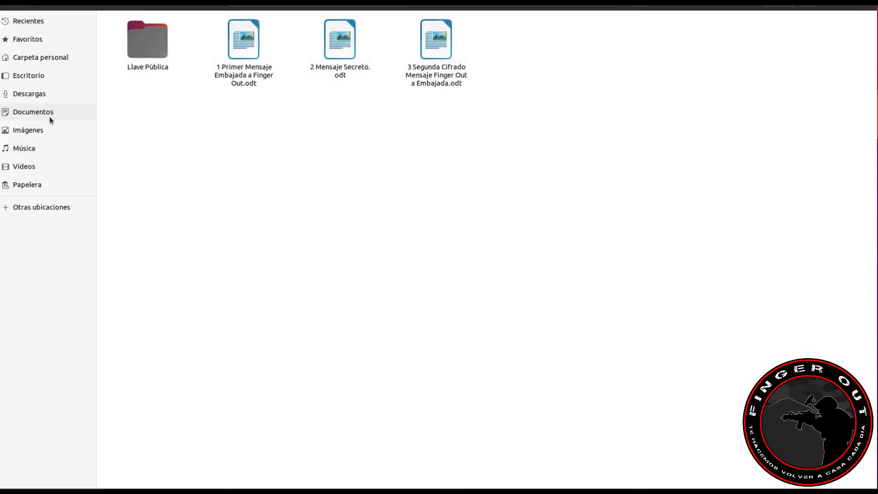
Step: Read 1 Primer Mensaje Embajada a Finger Out.odt in Writer and close it
double_click(250, 75)
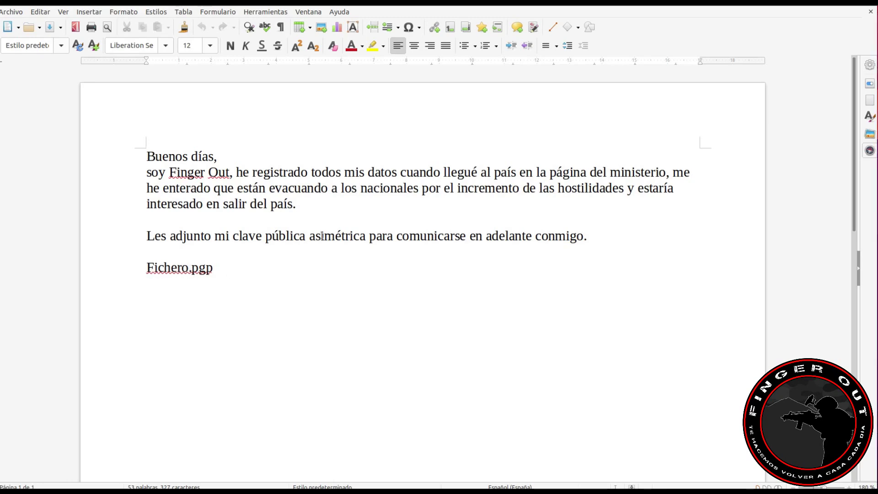
click(859, 8)
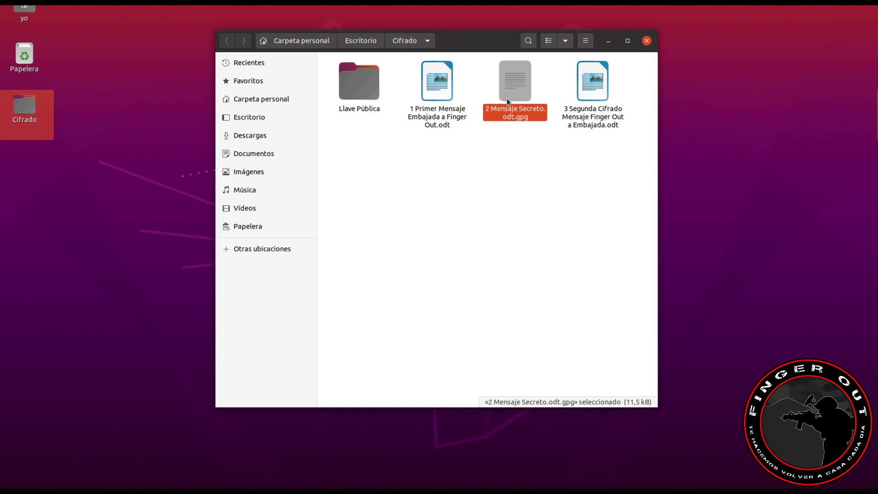
Step: Choose 2 Mensaje Secreto.odt.gpg from Cifrado for decryption and verification
click(533, 156)
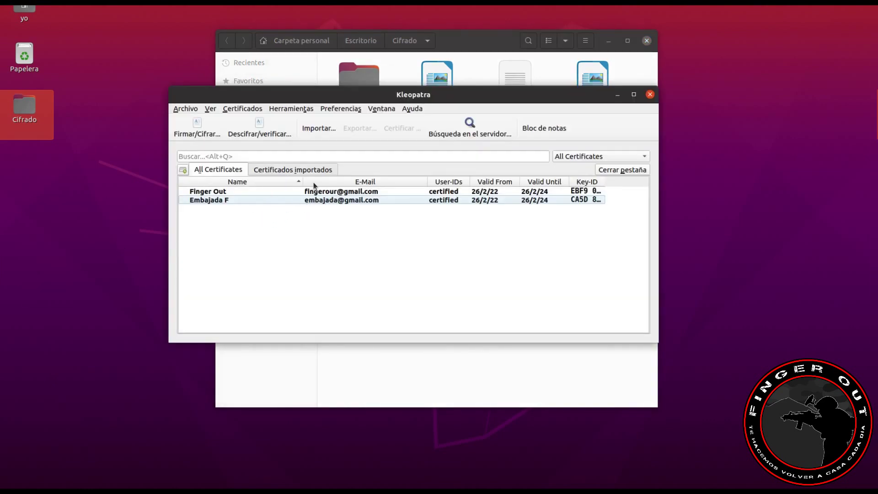
mouse_move(298, 202)
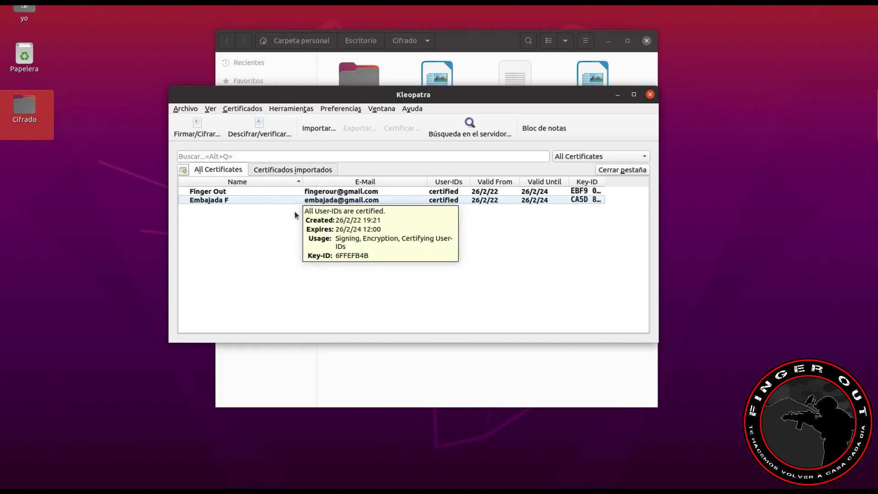
click(249, 137)
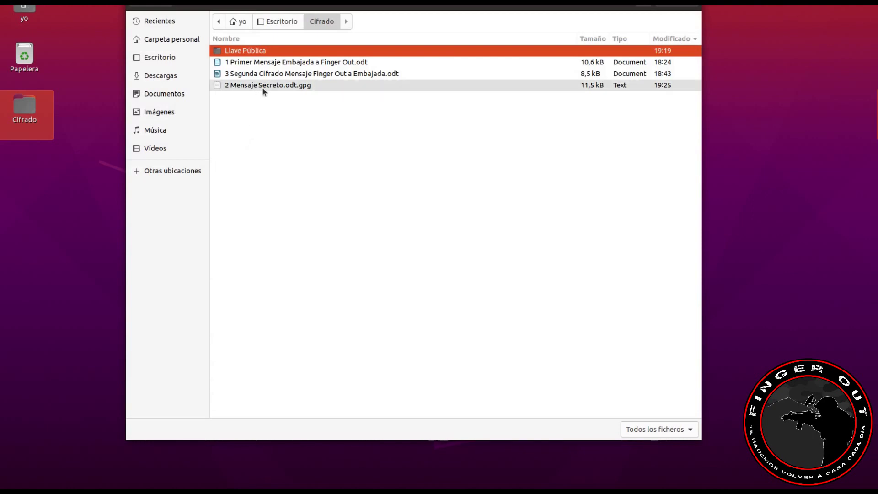
click(308, 88)
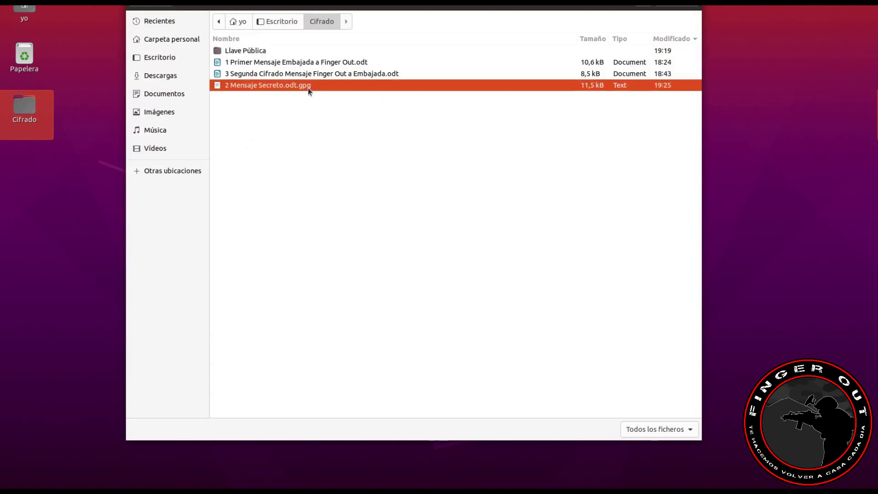
click(676, 6)
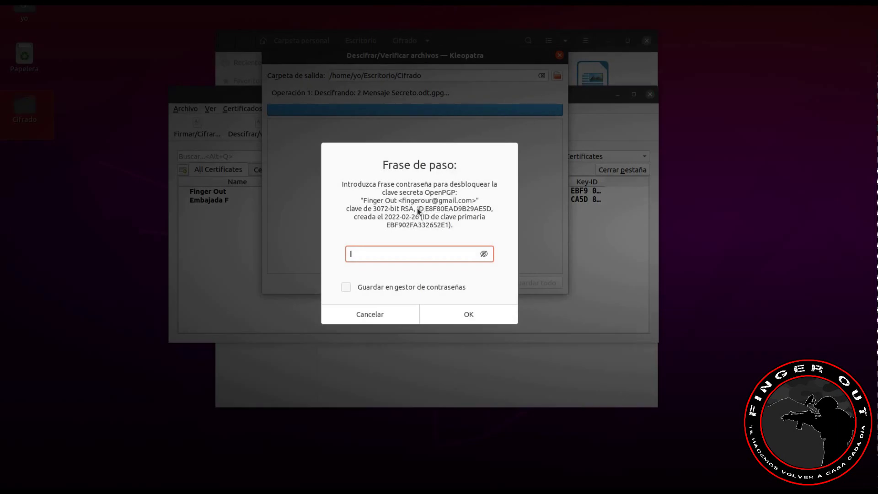
Step: Unlock the key with its passphrase and save the decrypted 2 Mensaje Secreto.odt to Cifrado
text(****)
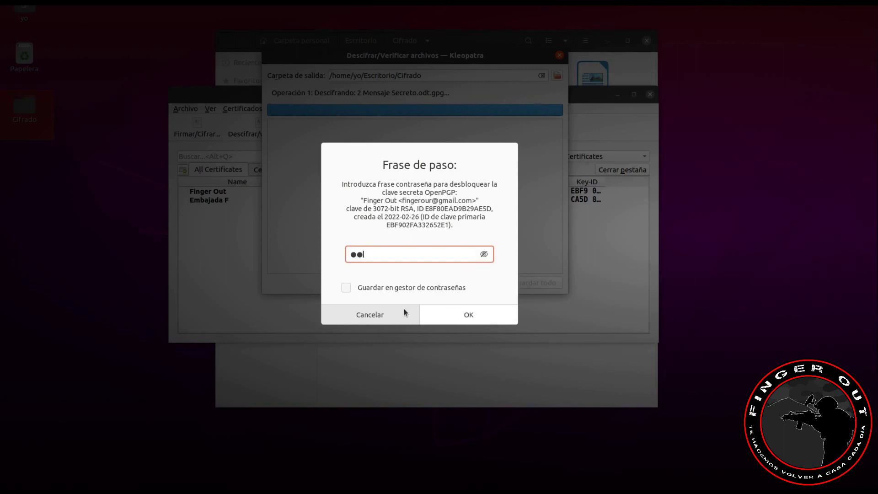
click(444, 314)
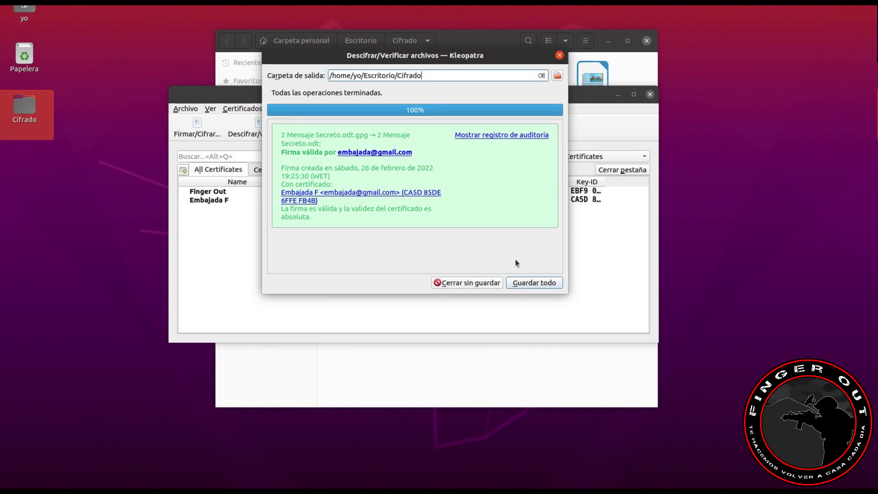
click(534, 282)
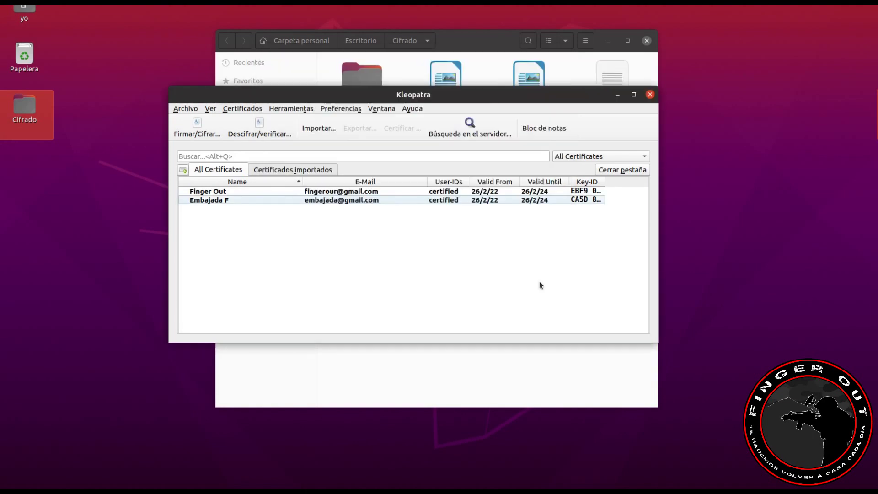
Step: Minimize Kleopatra and select 2 Mensaje Secreto.odt and its .gpg original in Cifrado
click(616, 94)
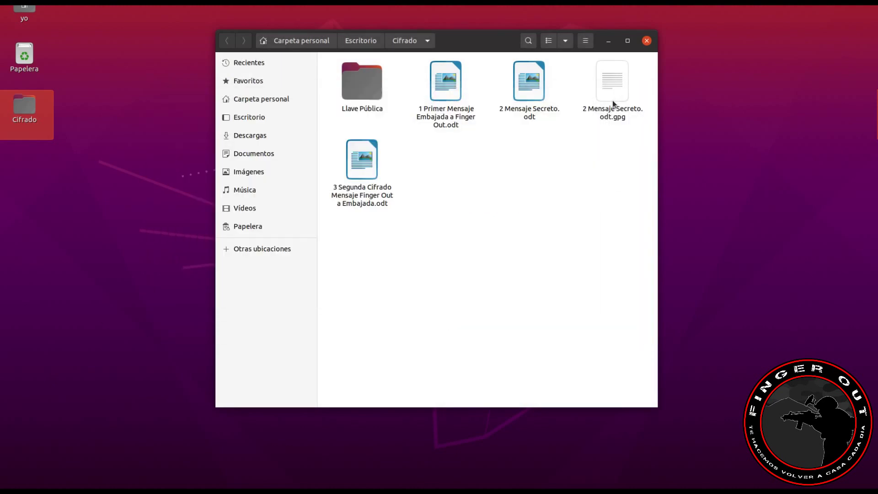
click(526, 95)
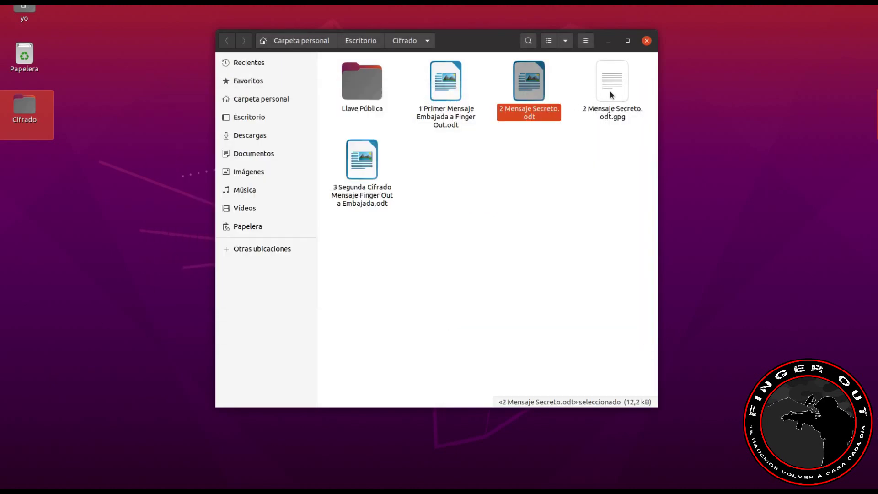
click(618, 117)
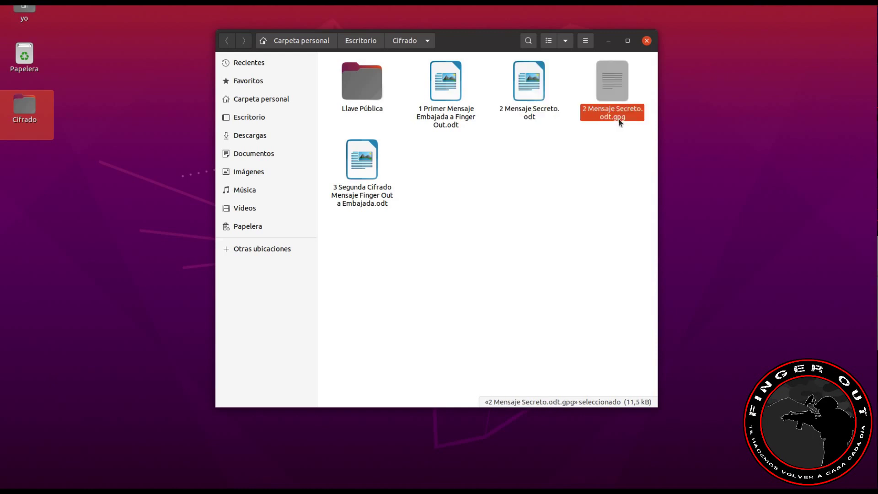
double_click(614, 97)
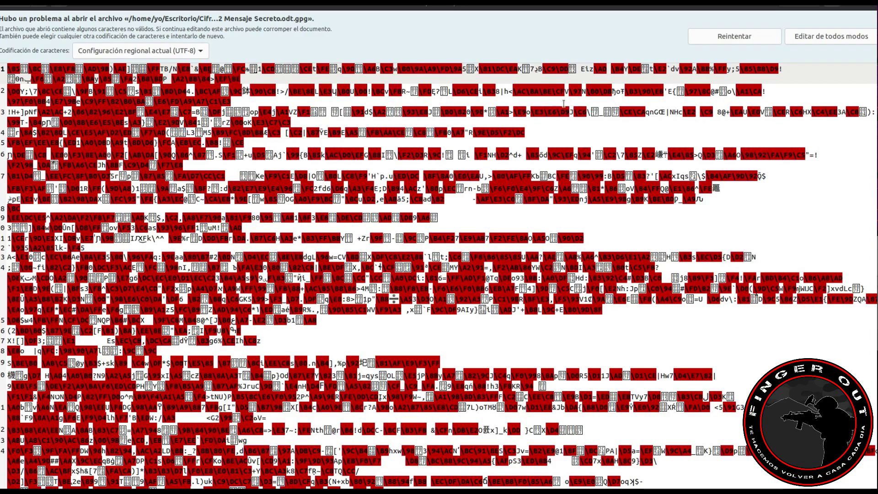
scroll(415, 210, down, 10)
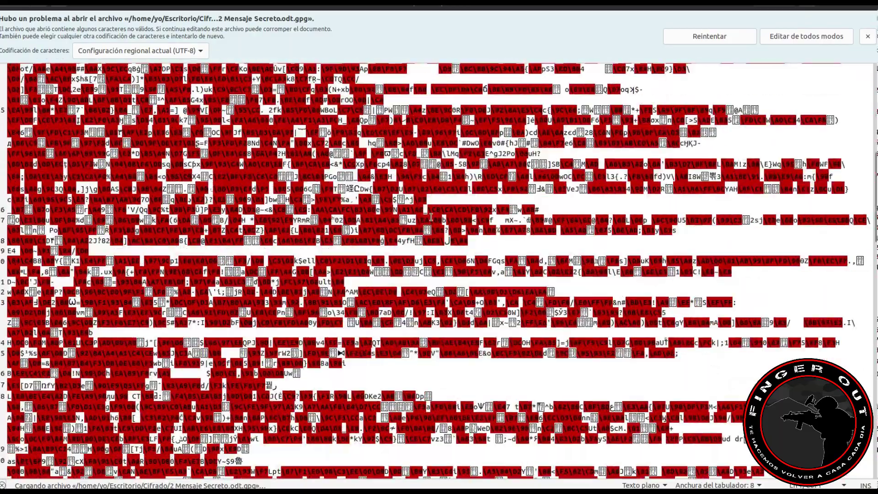
scroll(431, 218, down, 10)
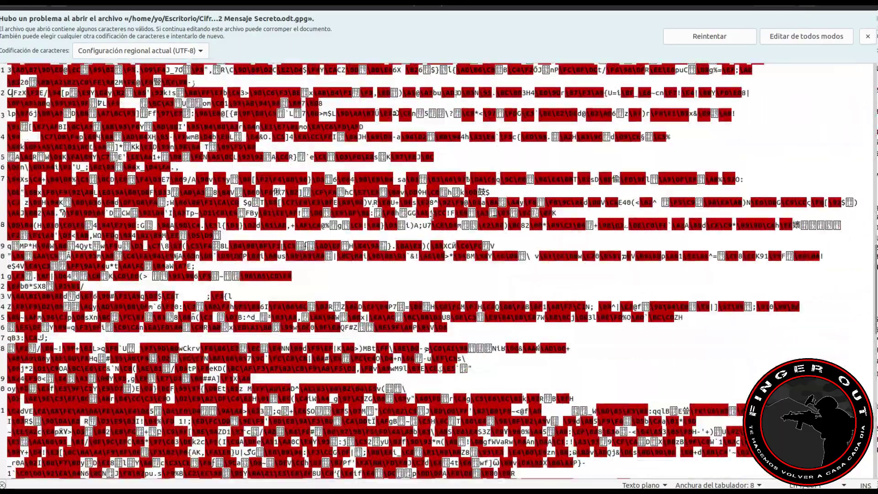
scroll(433, 216, up, 5)
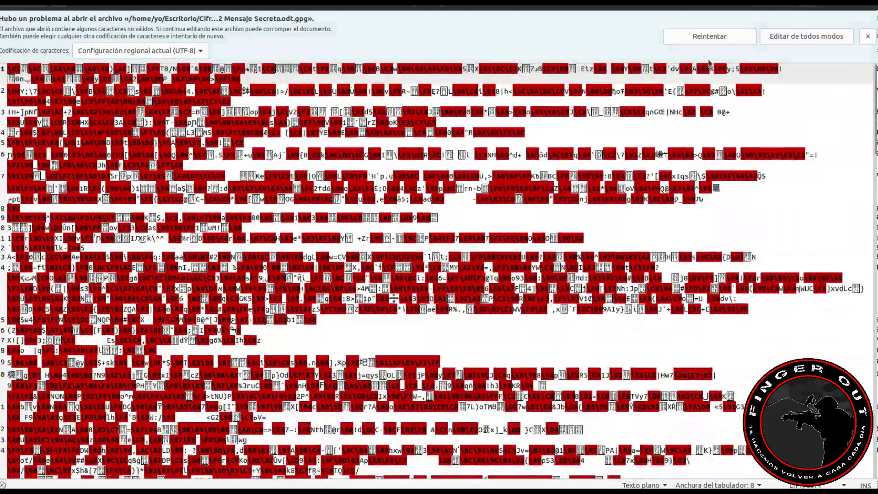
click(862, 10)
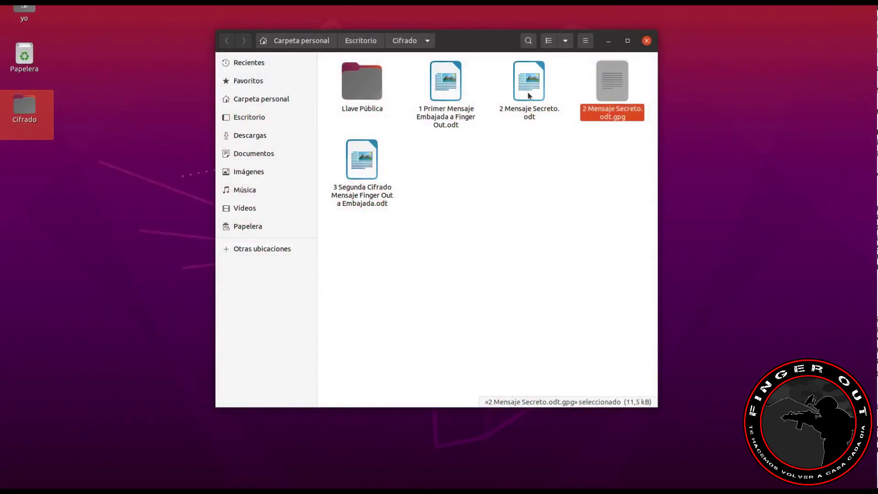
Step: Open the decrypted 2 Mensaje Secreto.odt letter in Writer
double_click(529, 94)
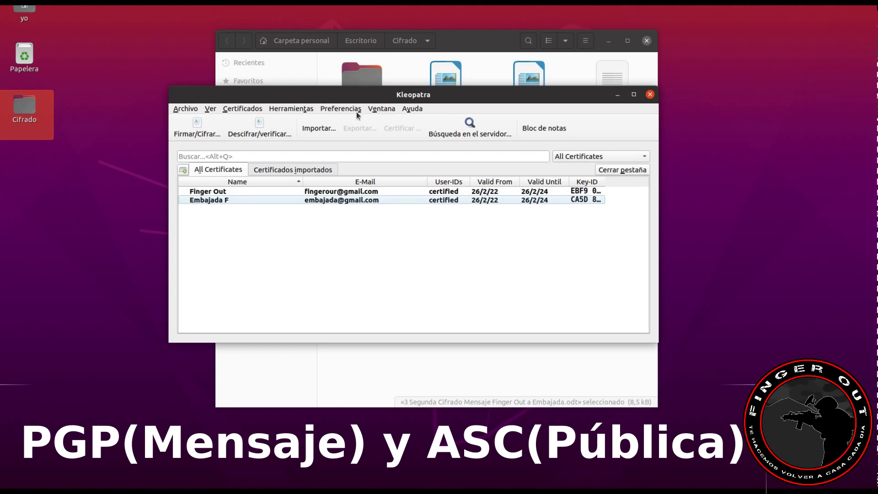
click(318, 128)
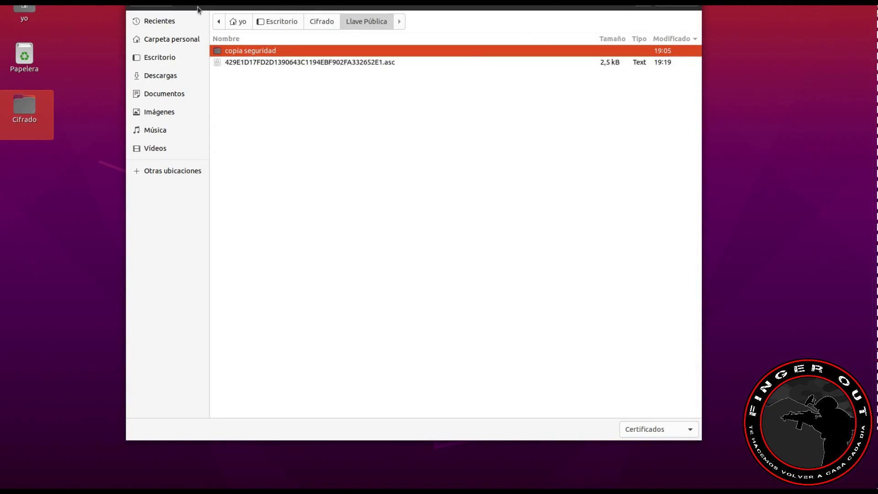
click(153, 8)
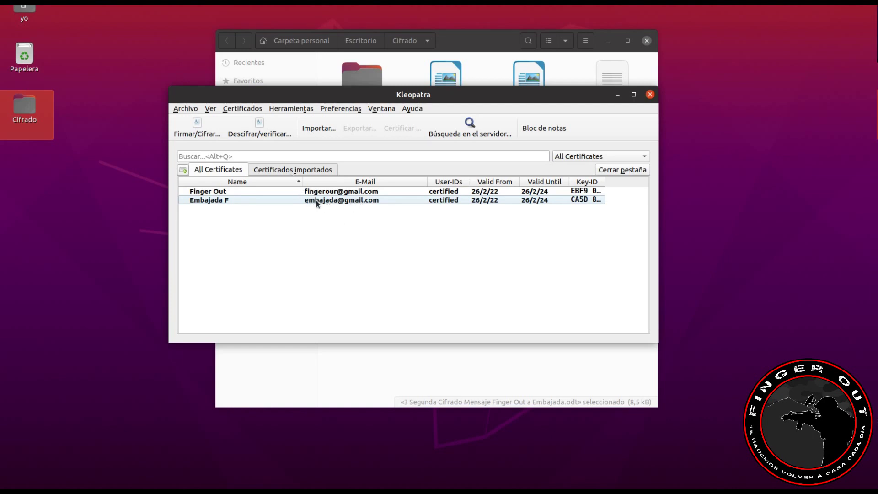
mouse_move(291, 197)
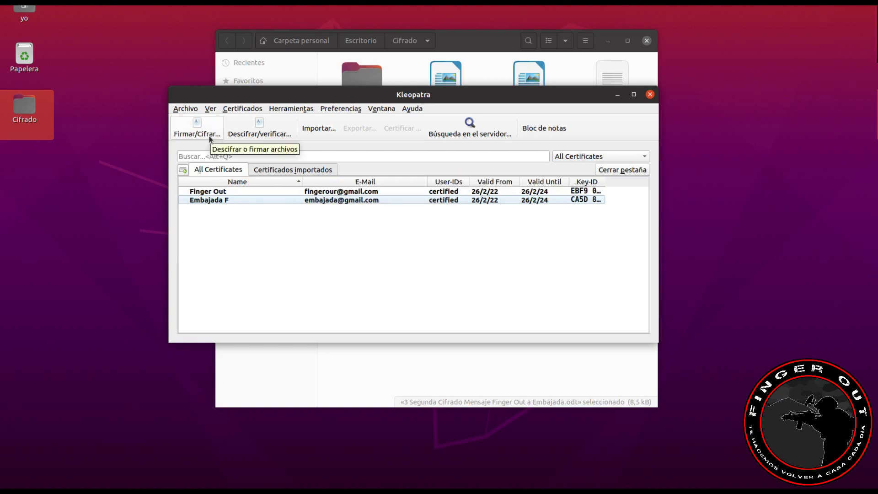
Step: Check the text of 3 Segunda Cifrado Mensaje Finger Out a Embajada.odt in Writer, then close it
click(186, 109)
click(271, 202)
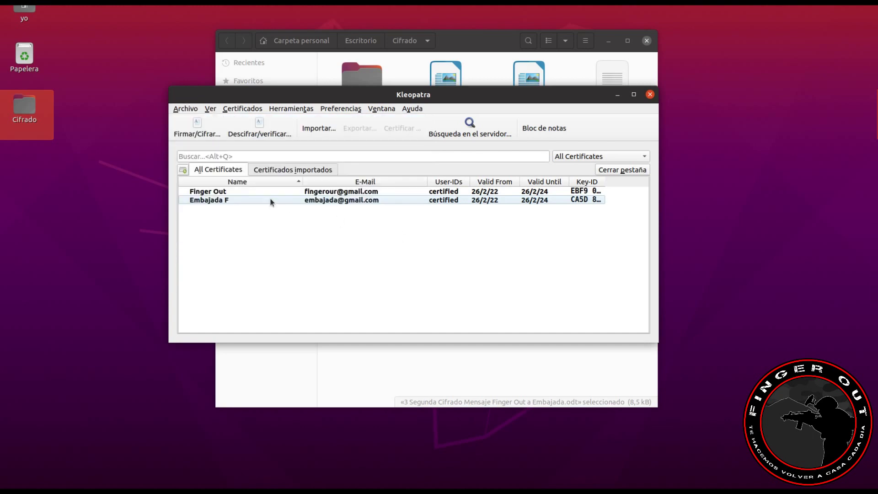
click(201, 129)
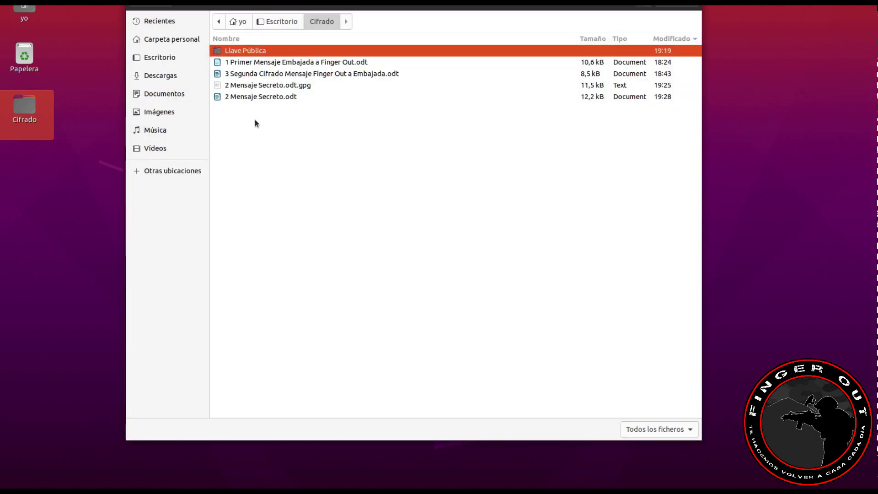
click(259, 74)
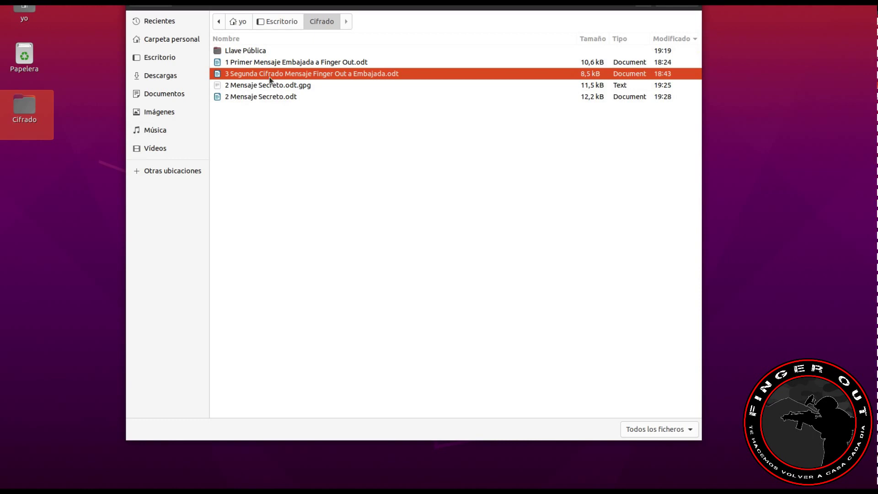
click(151, 5)
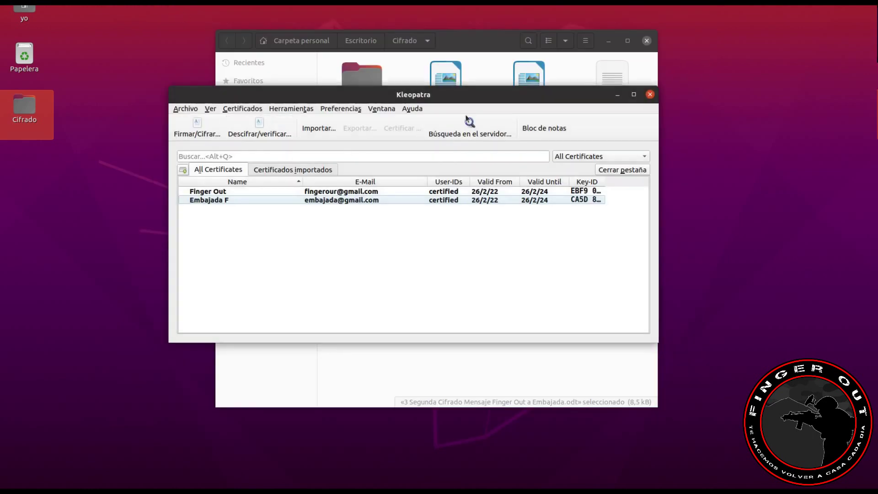
click(477, 74)
click(366, 170)
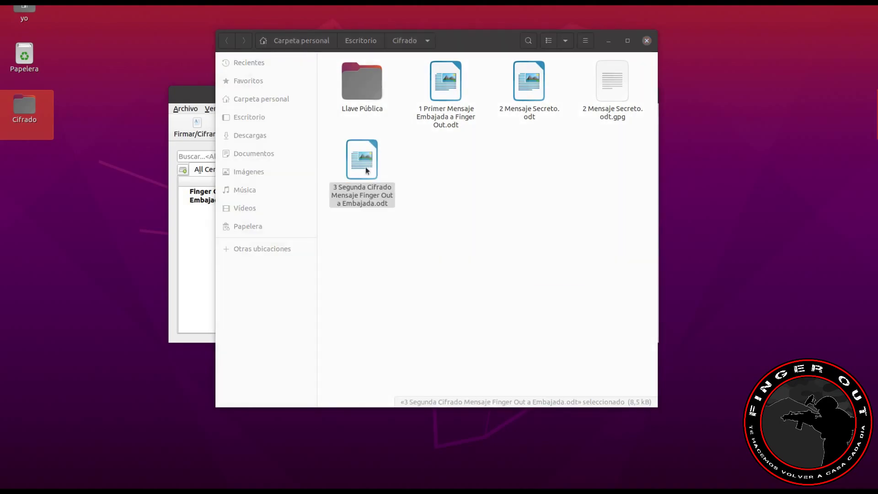
double_click(366, 171)
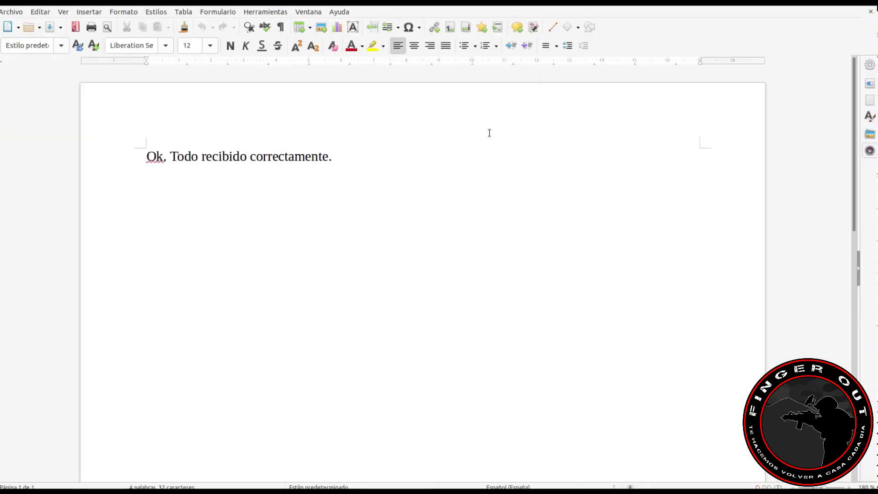
key(ctrl+w)
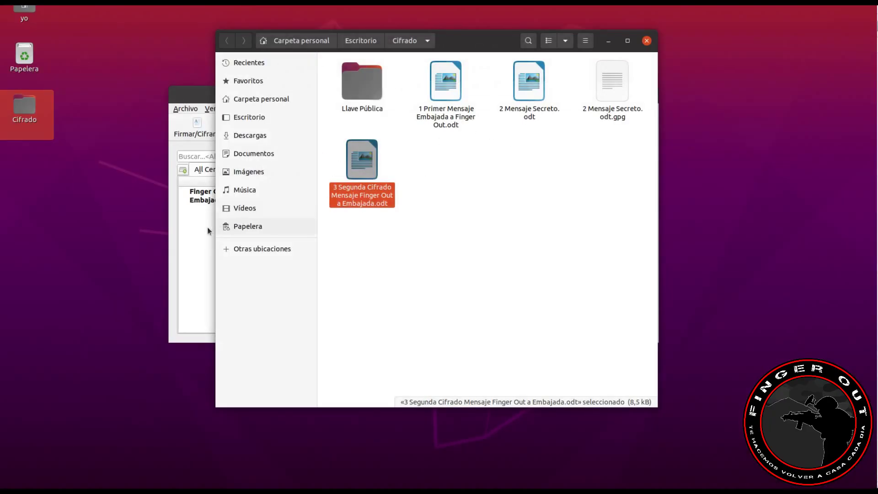
Step: Pick the message 3 .odt file in Kleopatra's Firmar/Cifrar file chooser
click(208, 231)
click(195, 126)
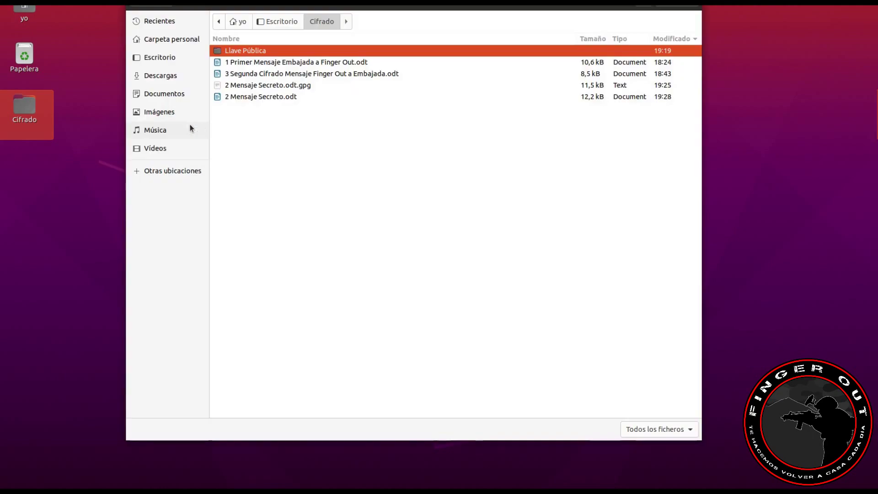
click(251, 74)
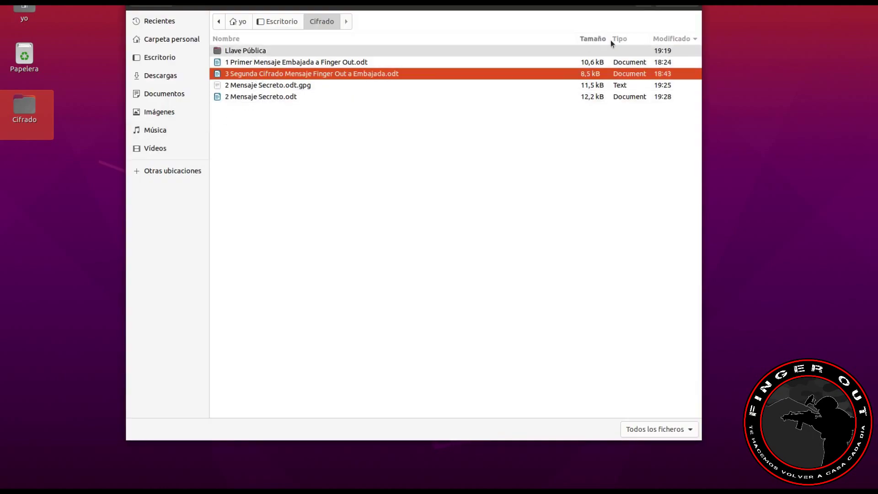
key(Return)
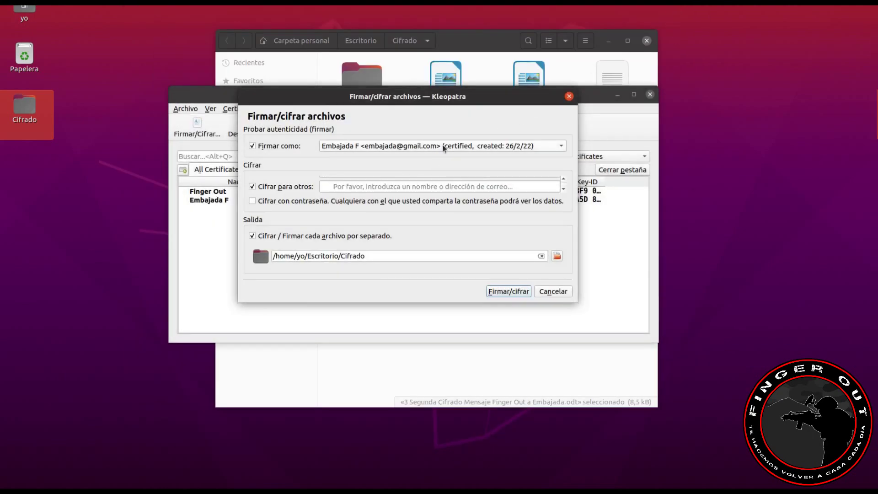
Step: Choose Finger Out as the signing identity and Embajada F as the encryption recipient
click(443, 145)
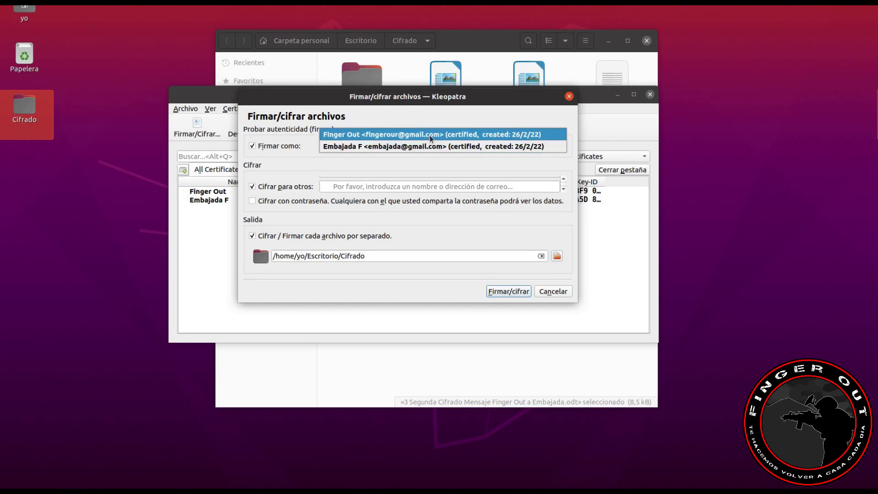
click(429, 135)
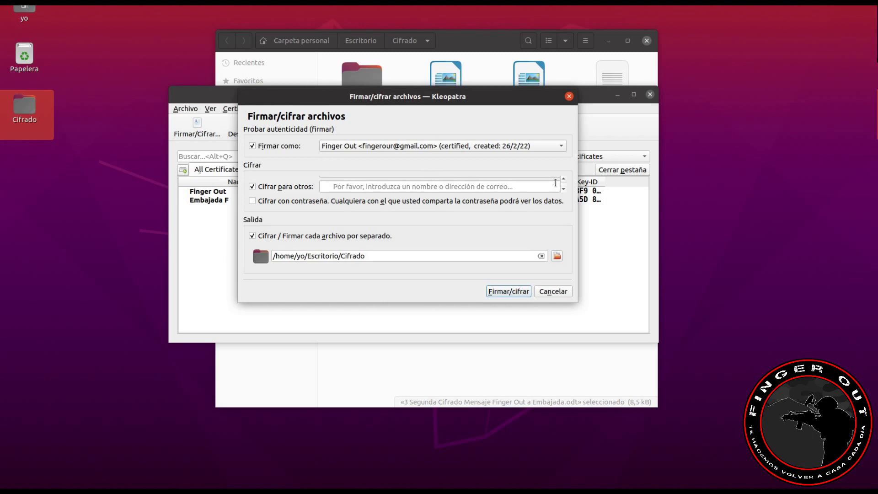
scroll(556, 183, up, 1)
click(427, 182)
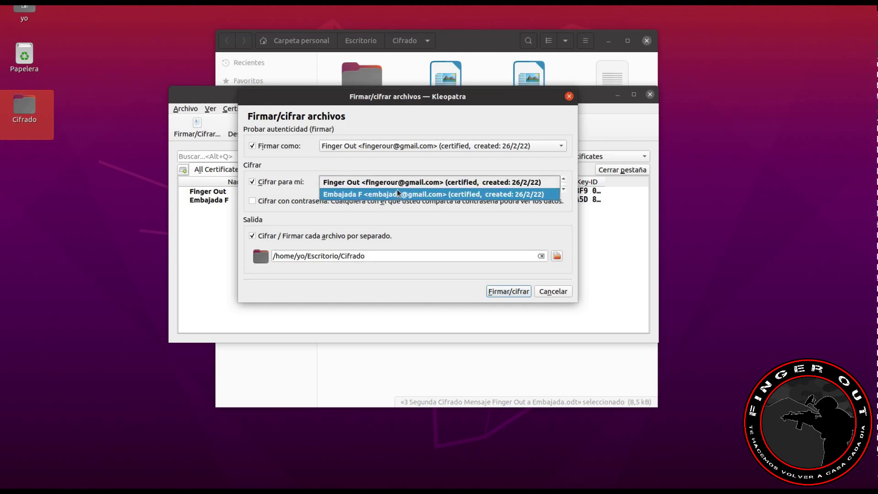
click(397, 194)
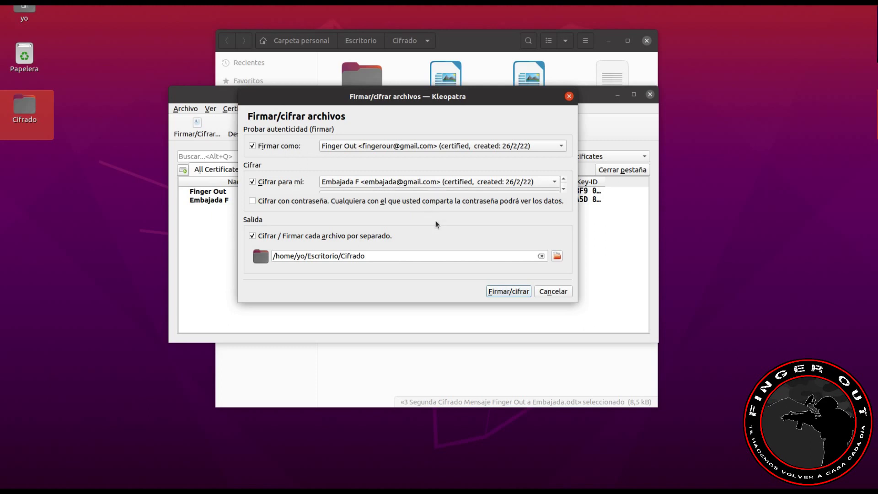
Step: Run Firmar/cifrar, close the summary, and select the new 7.9 kB message 3 .odt.gpg in Cifrado
click(506, 295)
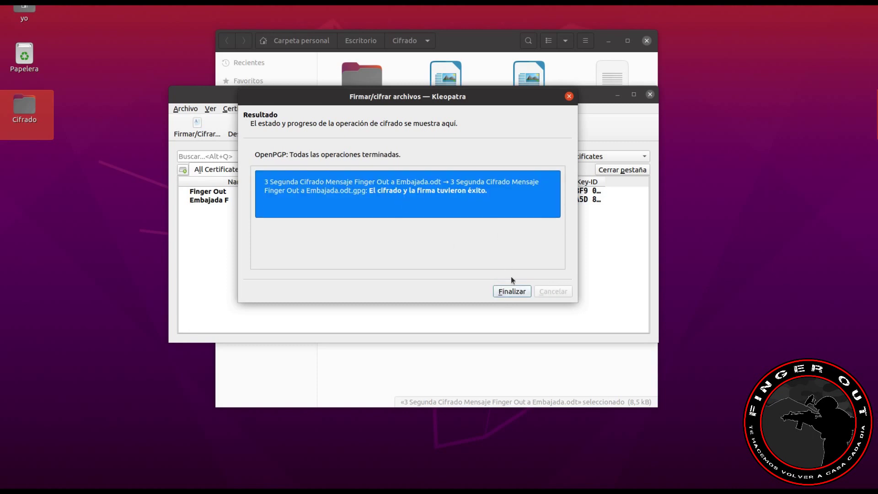
click(513, 291)
click(491, 67)
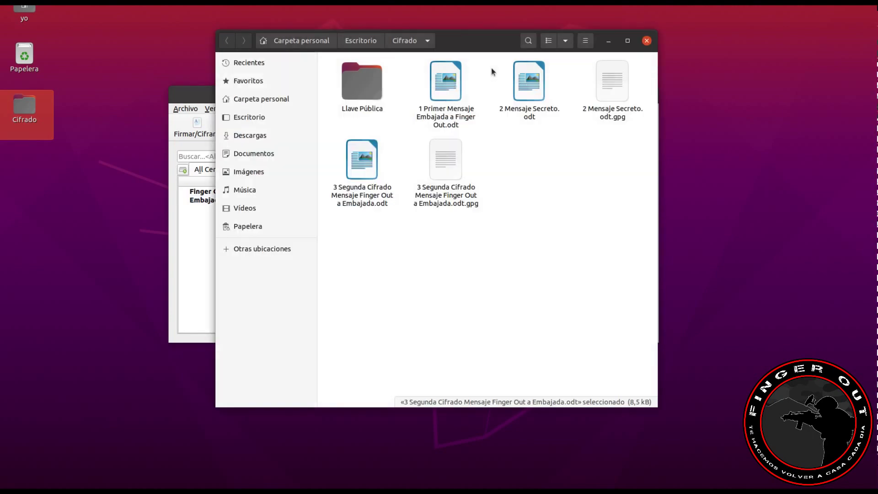
click(441, 162)
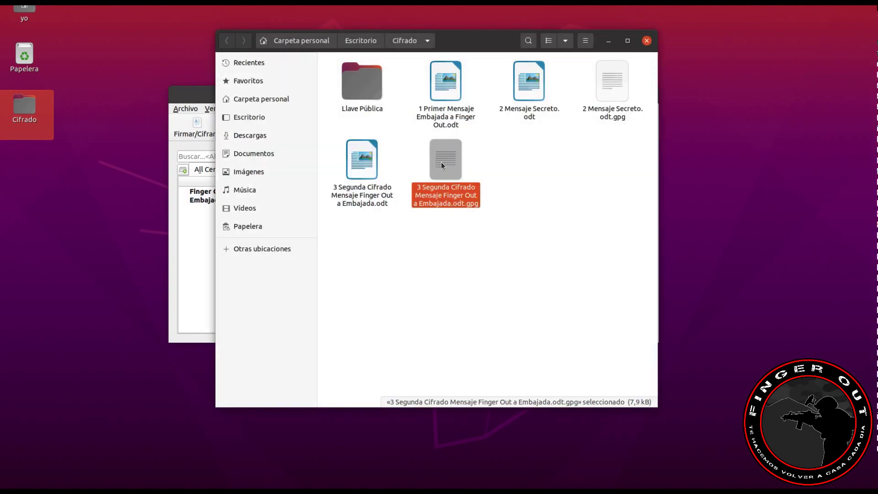